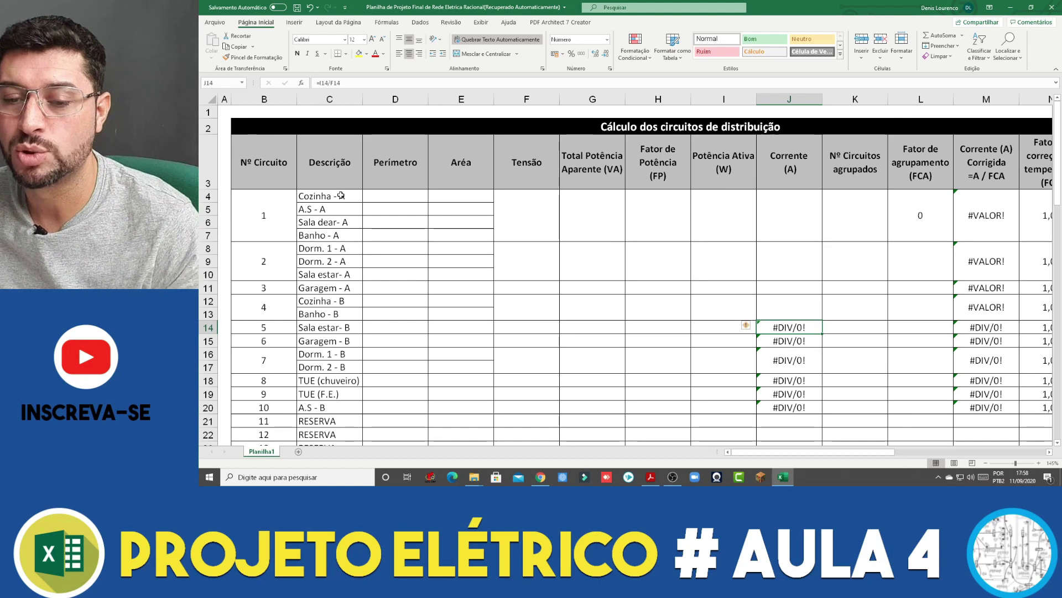
Review the circuit numbers and descriptions in the distribution circuit table, from Cozinha - A to the RESERVA rows
scroll(340, 198, "down", 2)
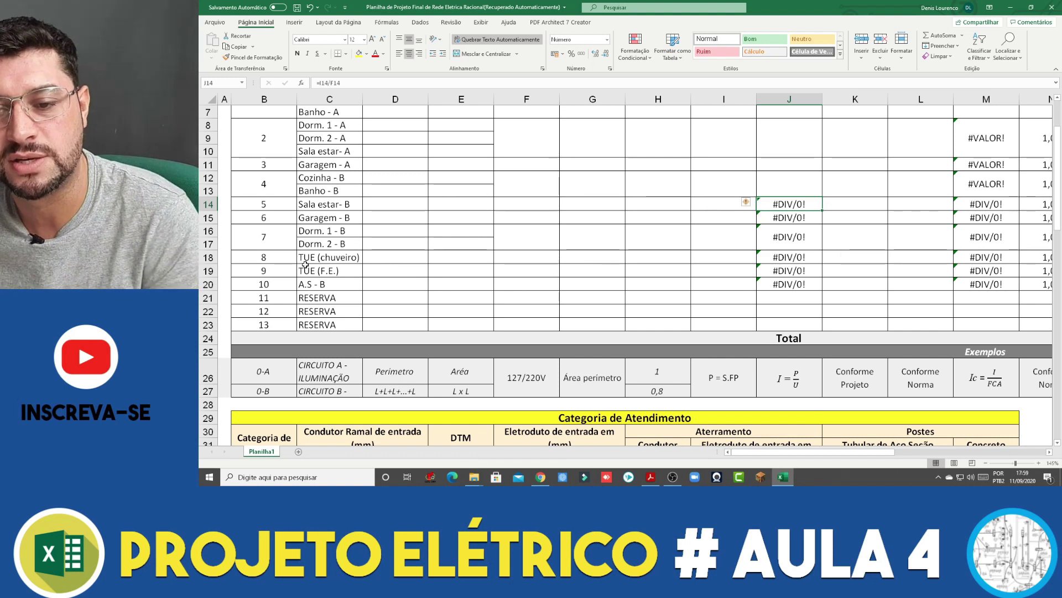
left_click(355, 260)
scroll(357, 260, "up", 2)
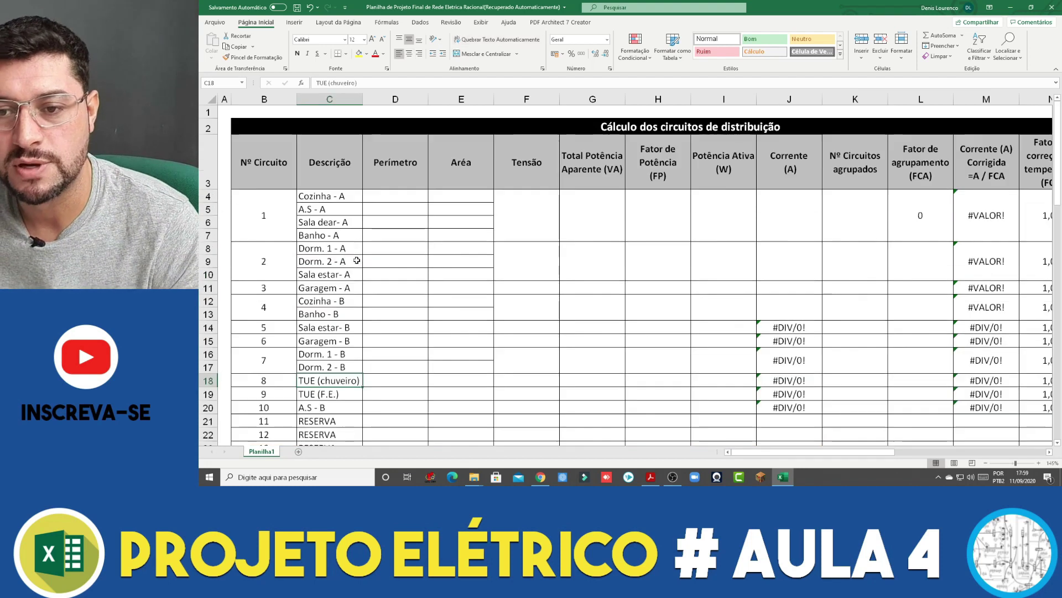
scroll(365, 259, "down", 2)
scroll(391, 255, "up", 2)
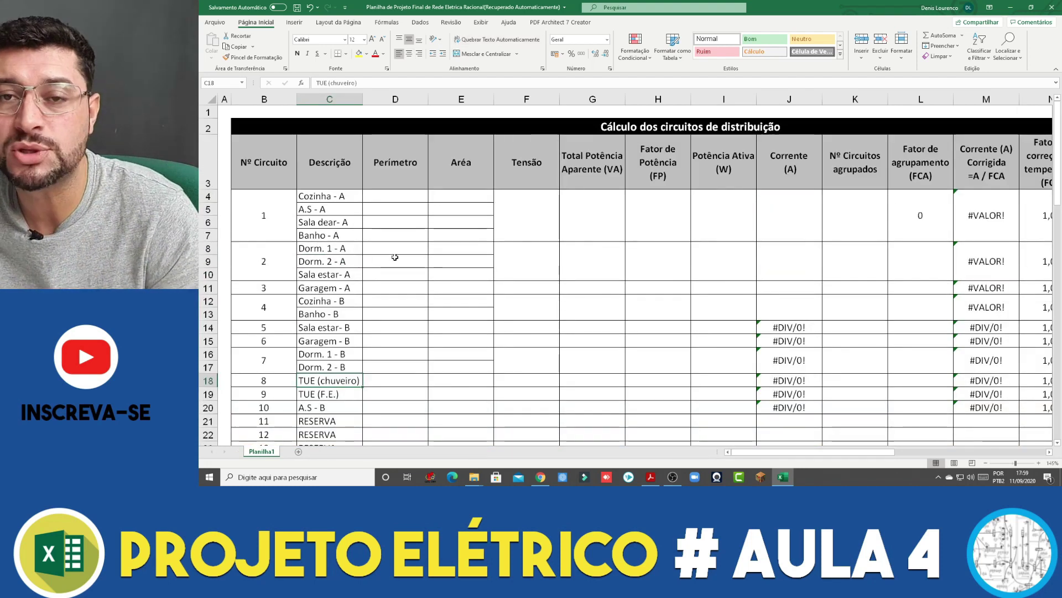
scroll(390, 256, "down", 2)
scroll(437, 265, "up", 2)
scroll(441, 266, "down", 3)
scroll(417, 287, "up", 3)
Enter 220 as the voltage (Tensão) of circuit 8, TUE (chuveiro), in cell F18
scroll(517, 271, "down", 3)
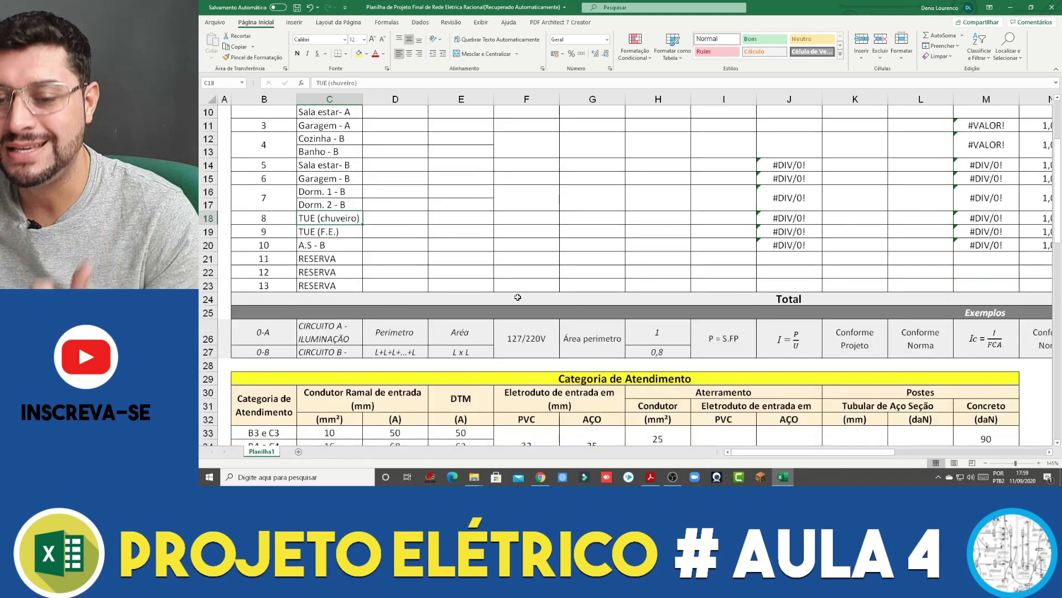
left_click(527, 217)
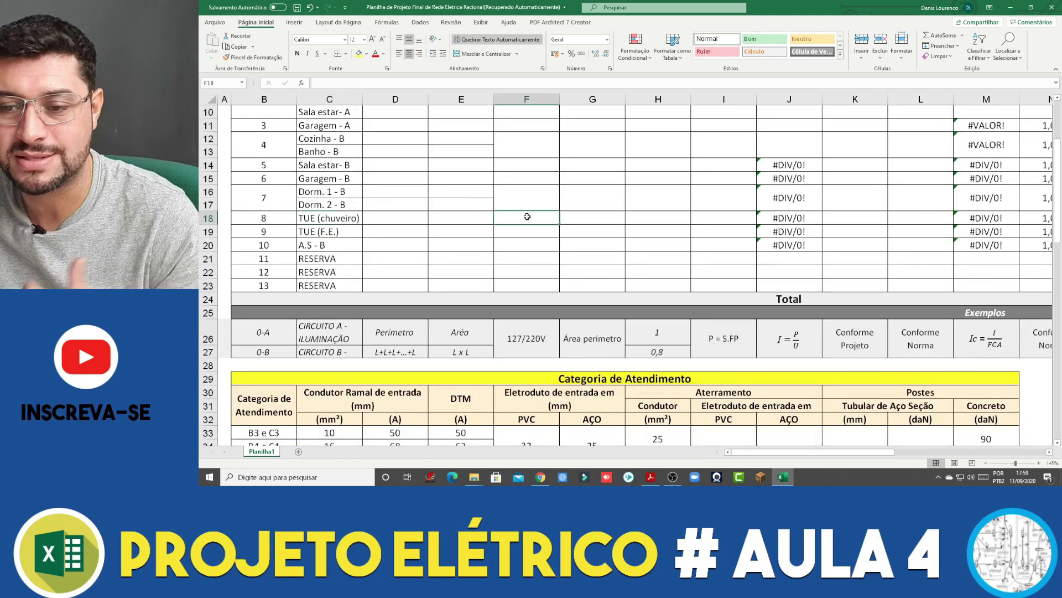
type("220")
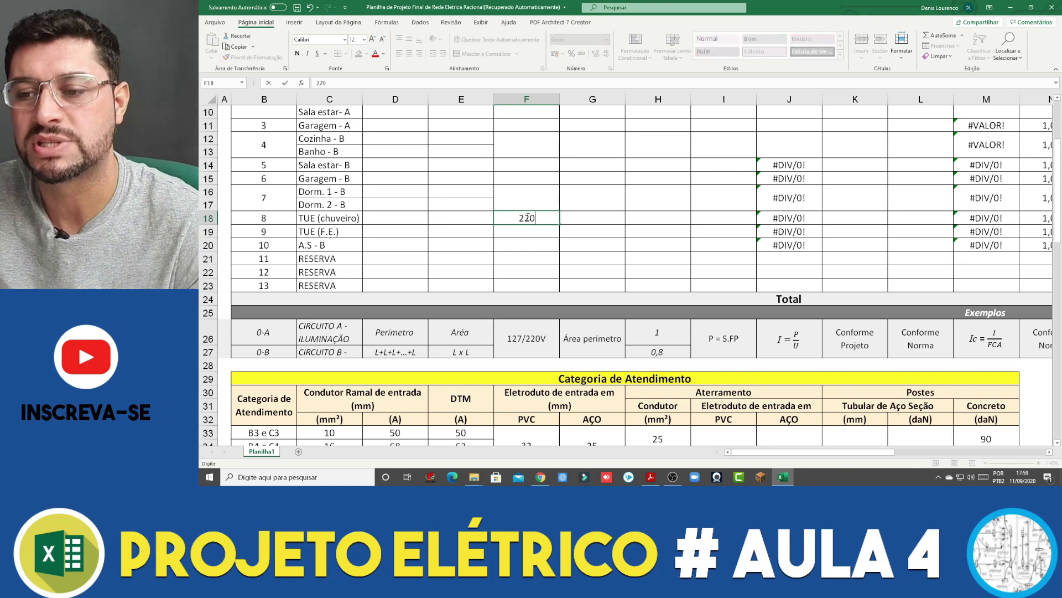
key("Return")
scroll(640, 237, "up", 3)
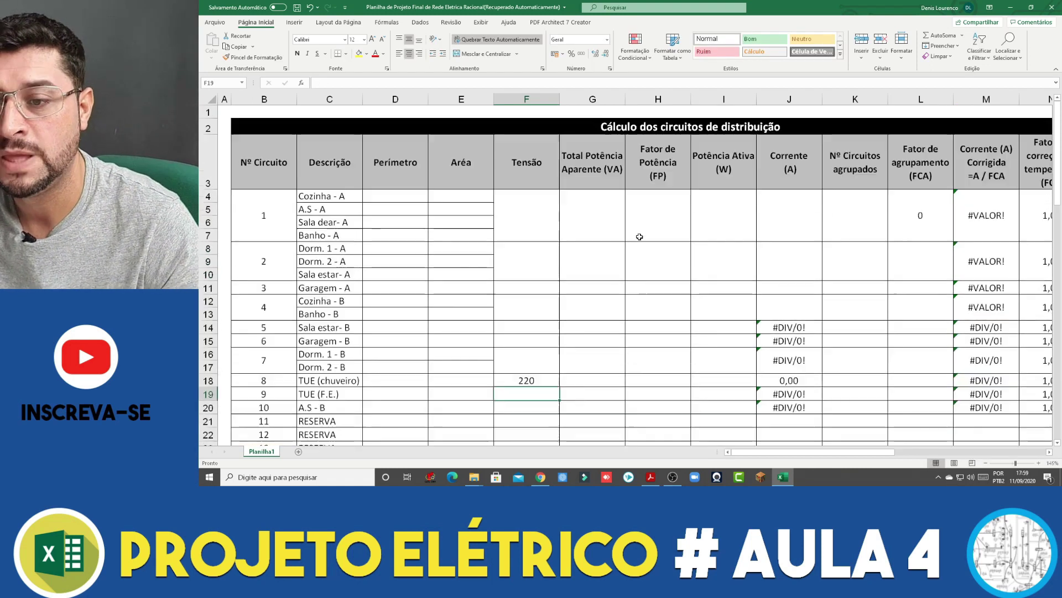
scroll(639, 237, "down", 3)
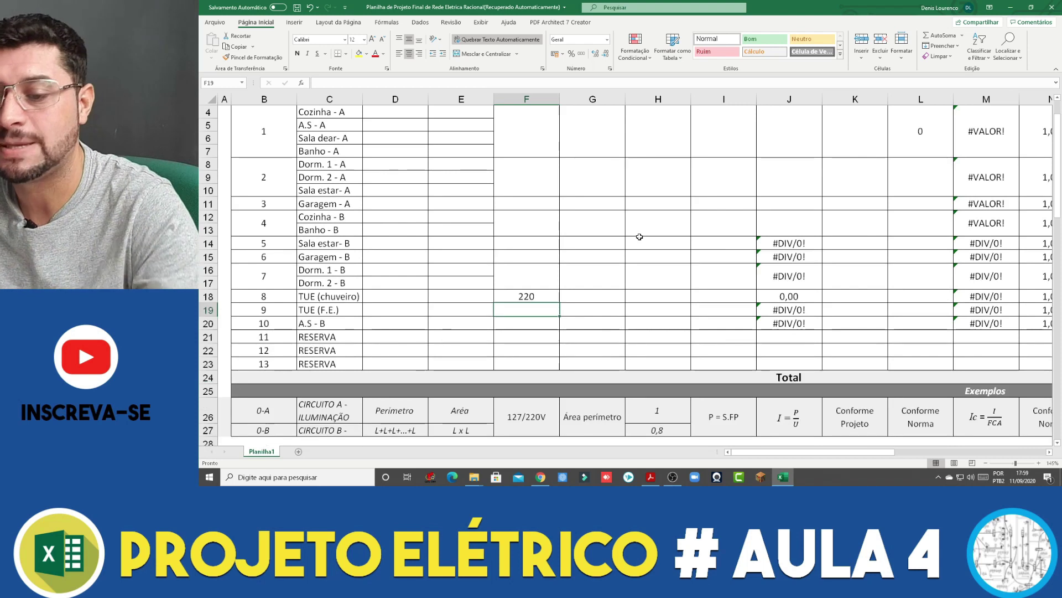
left_click(607, 297)
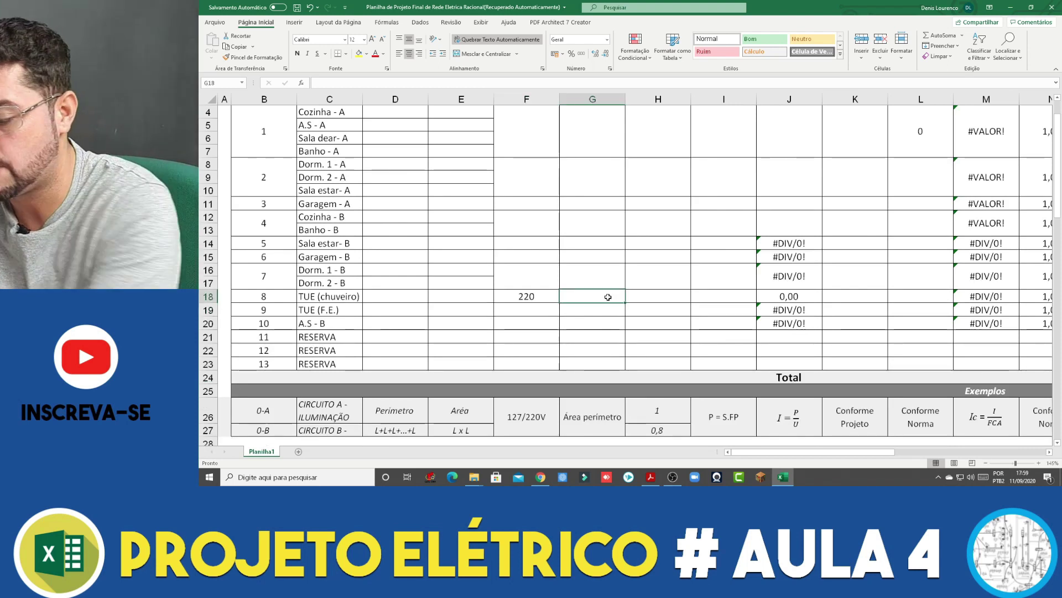
type("=")
left_click(643, 294)
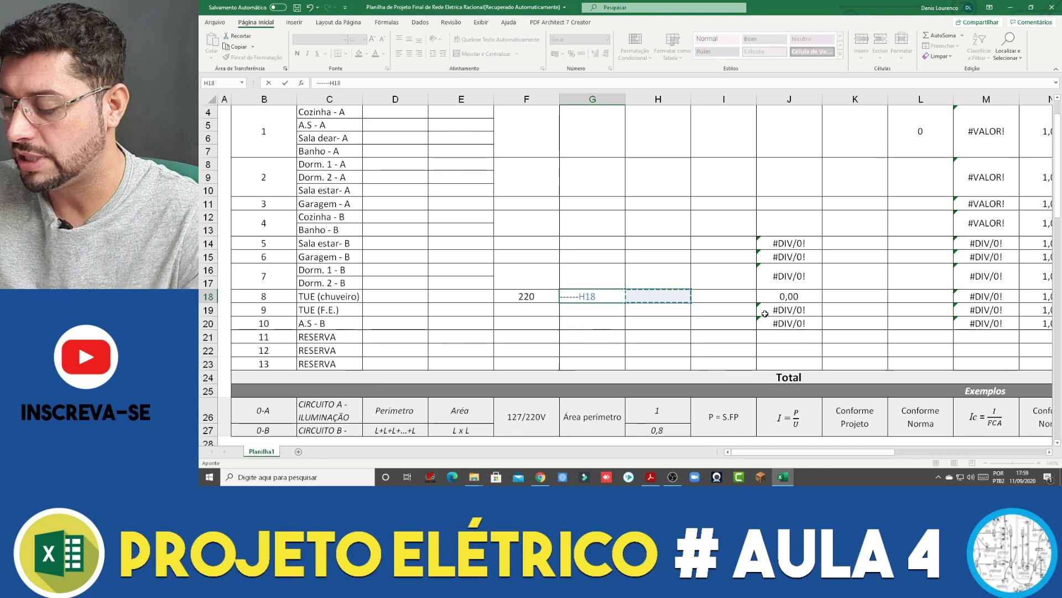
type("300")
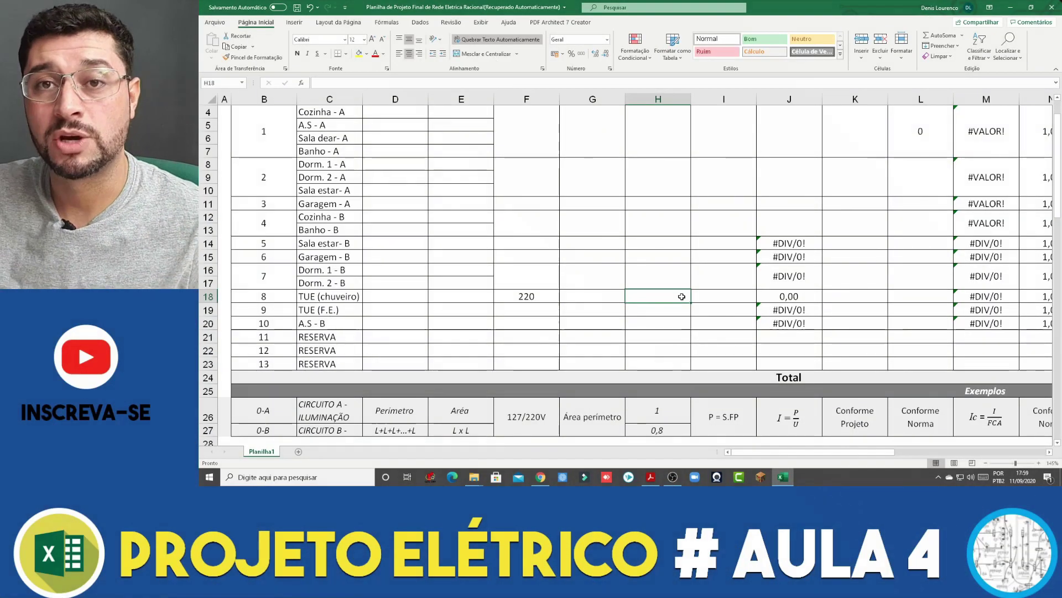
Enter 3000 in cell H18 as the power of the TUE (chuveiro) circuit
type("3000")
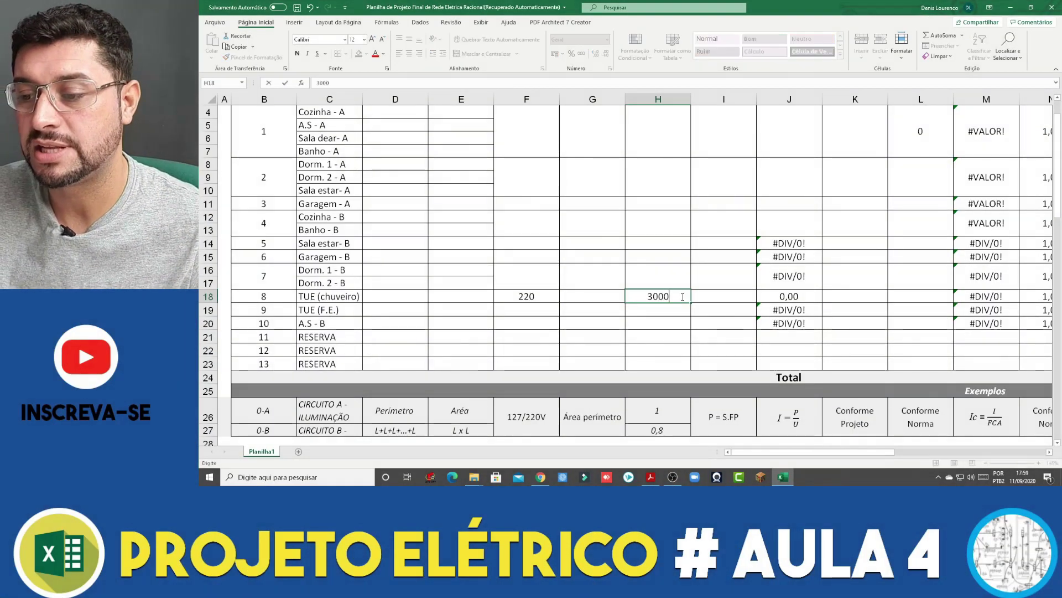
key("Return")
Replace the current formula of the TUE (chuveiro) circuit in J18 with =H18/F18
left_click(763, 300)
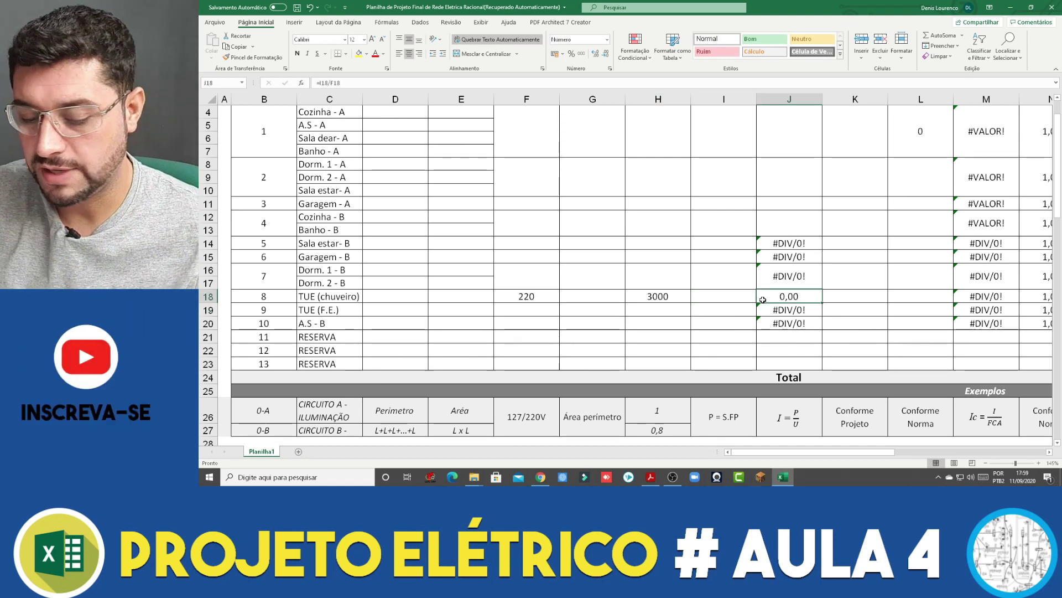
type("+")
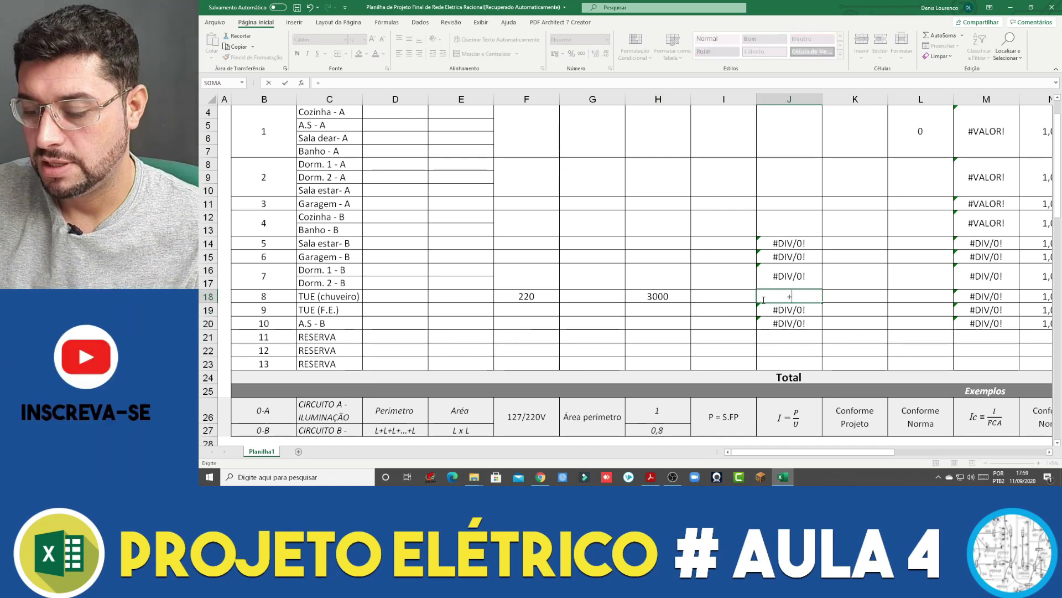
key("BackSpace")
type("=")
left_click(679, 296)
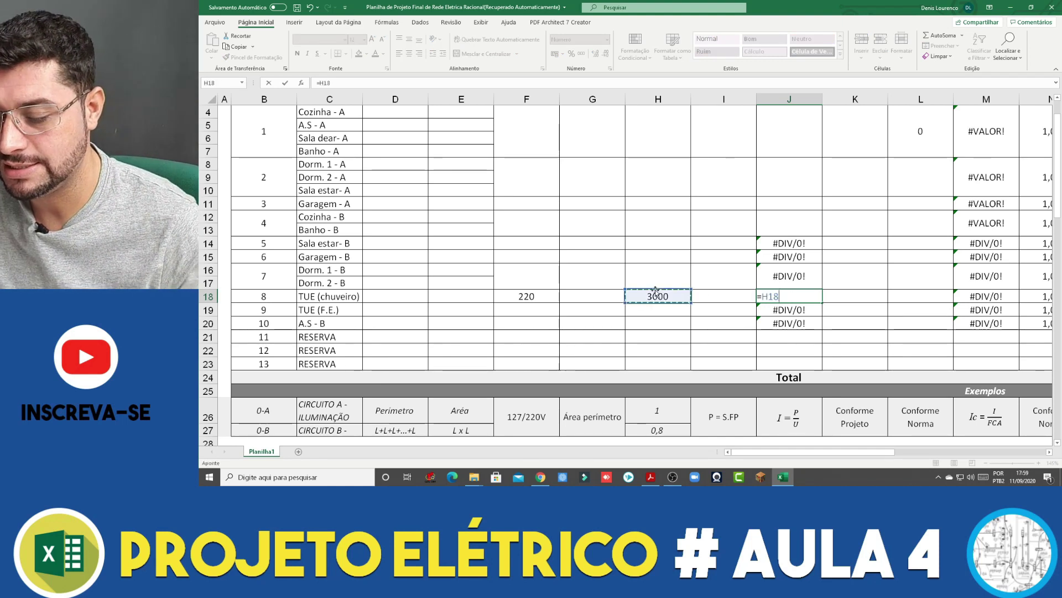
type("/")
left_click(549, 299)
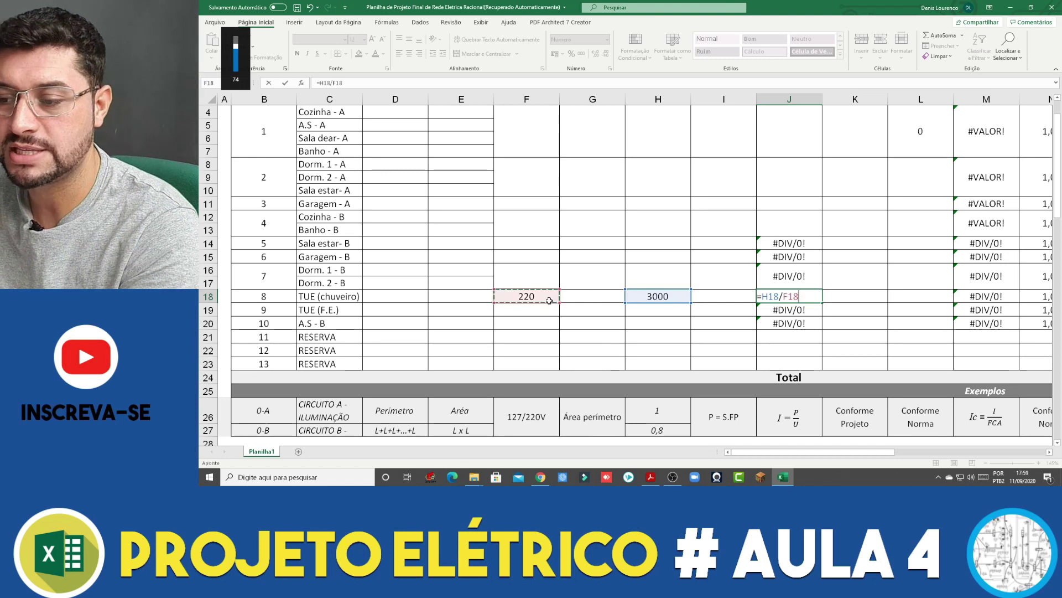
key("Return")
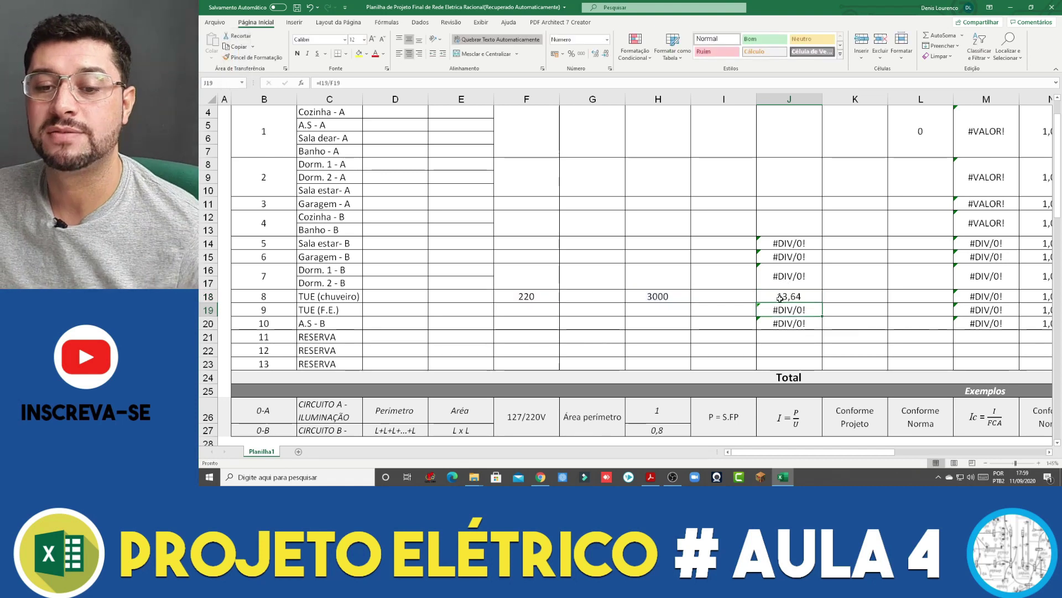
Set the power of the TUE (chuveiro) circuit in H18 to 5600
left_click(671, 298)
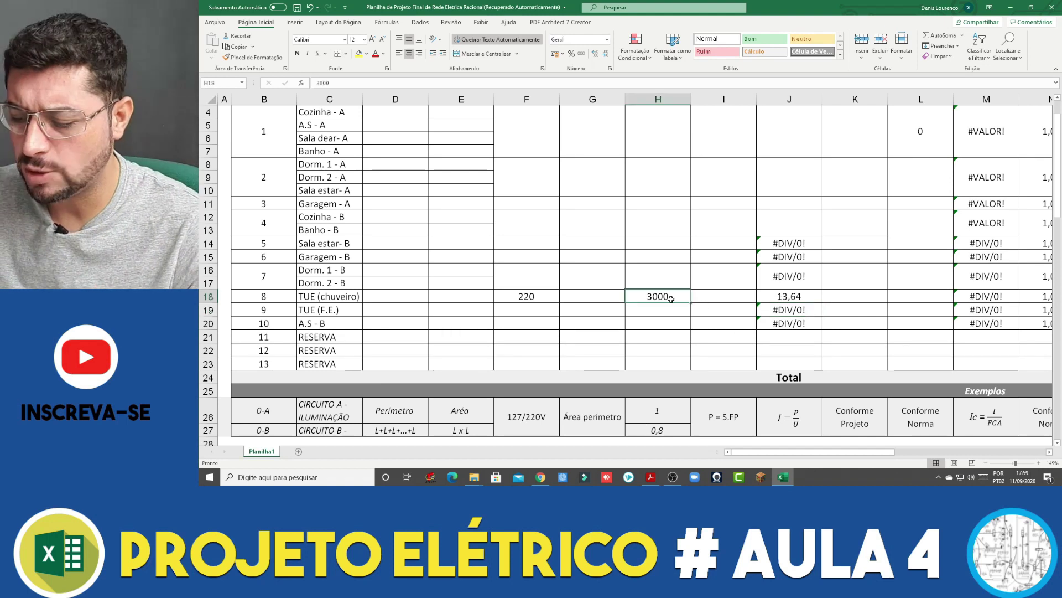
type("5600")
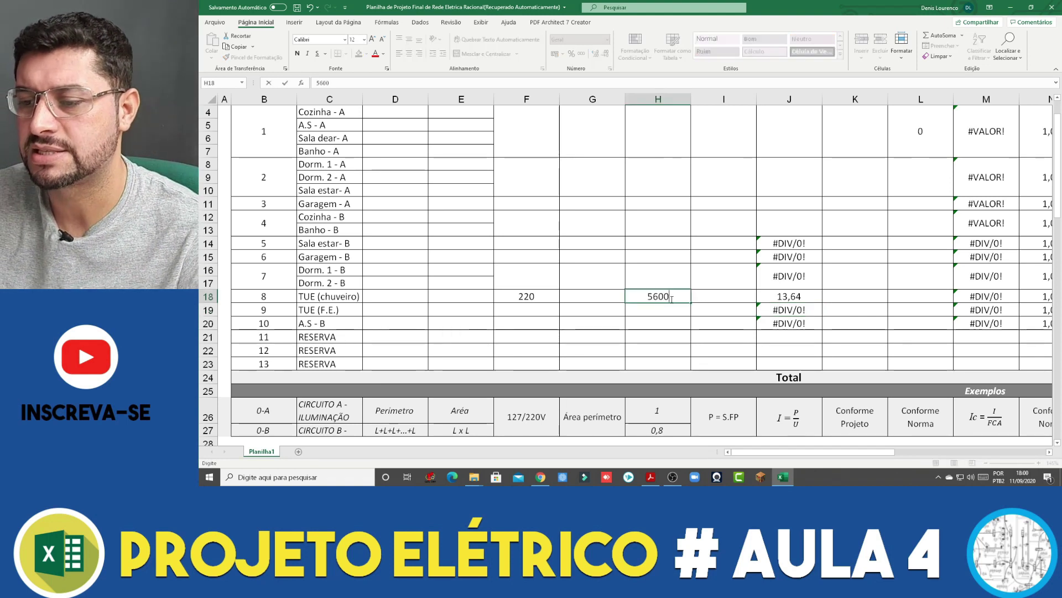
key("Return")
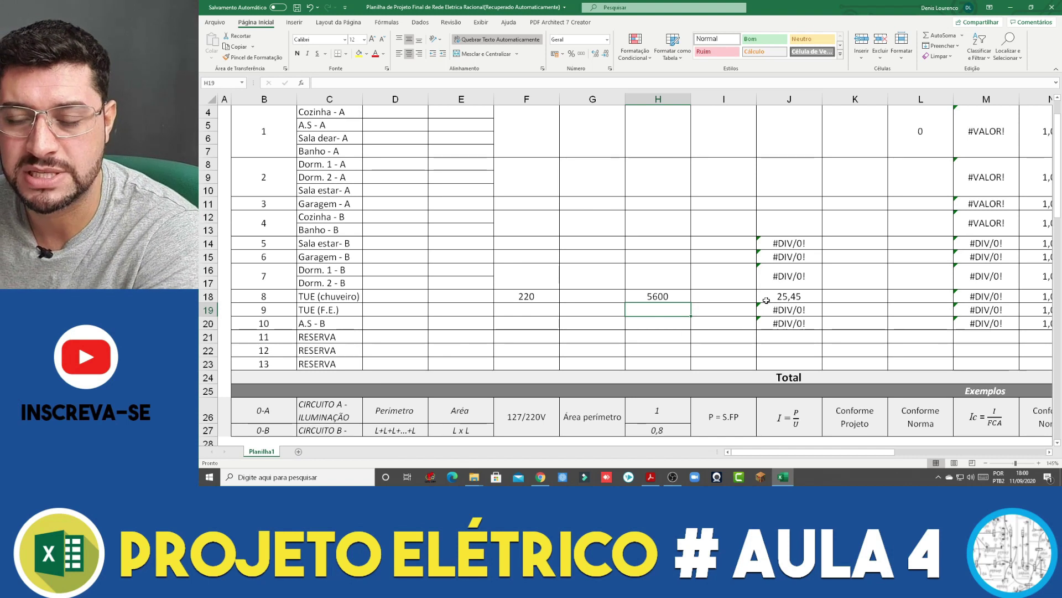
Fill in the TUE (F.E.) circuit with a voltage of 127 in F19 and a power of 1500 in H19
left_click(514, 309)
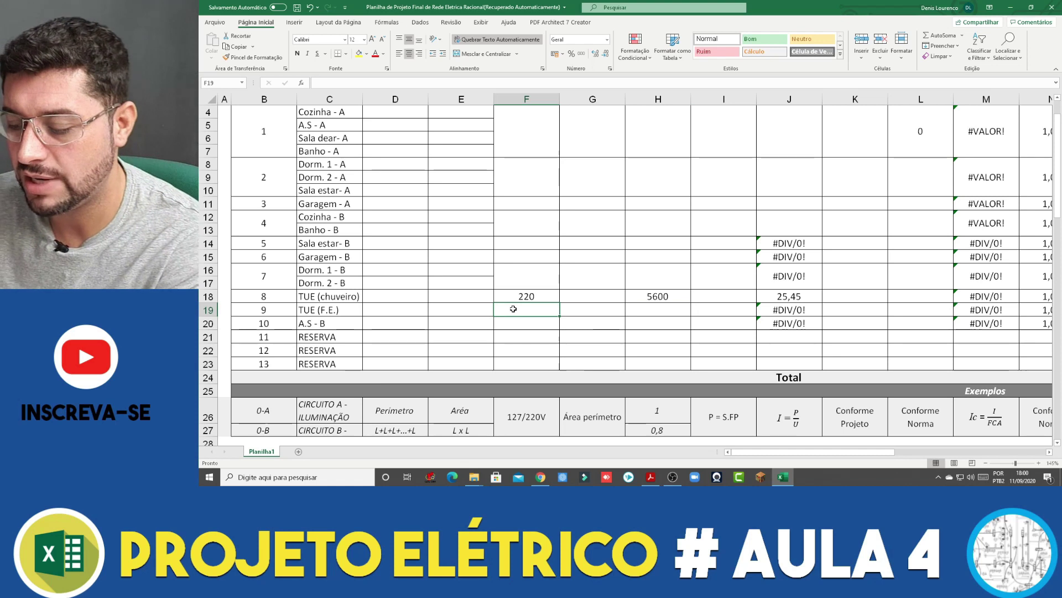
type("127")
key("Return")
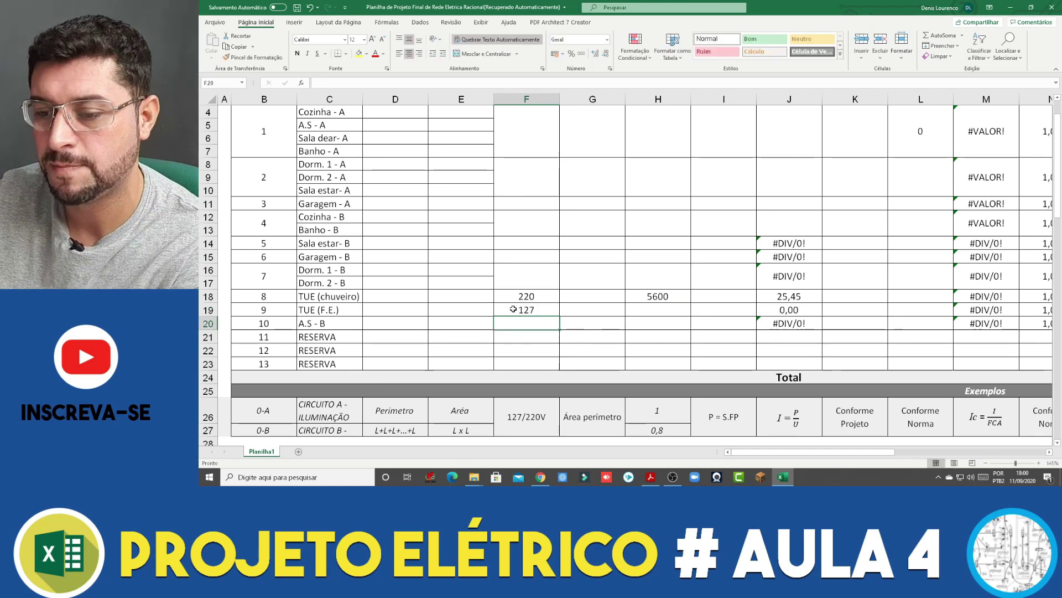
left_click(681, 312)
type("1500")
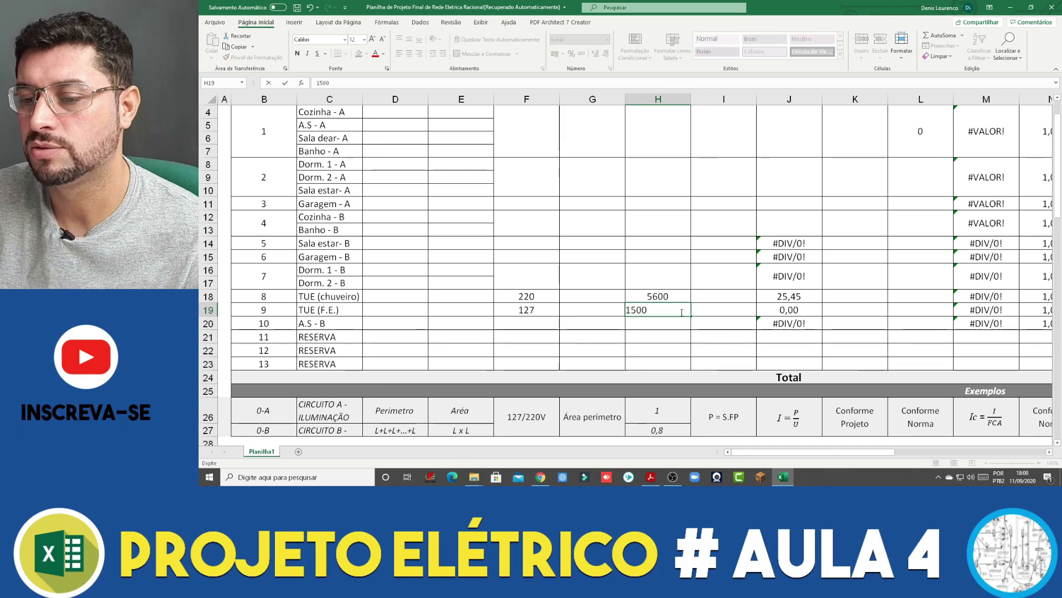
key("Return")
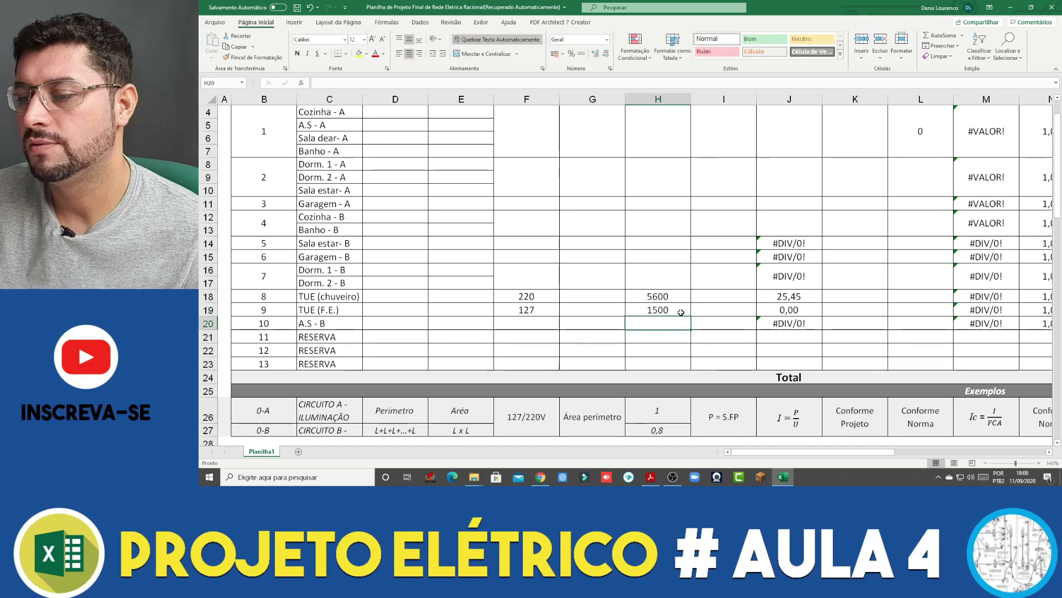
Copy the current formula from J18 down to J19 for the TUE (F.E.) circuit
left_click(793, 297)
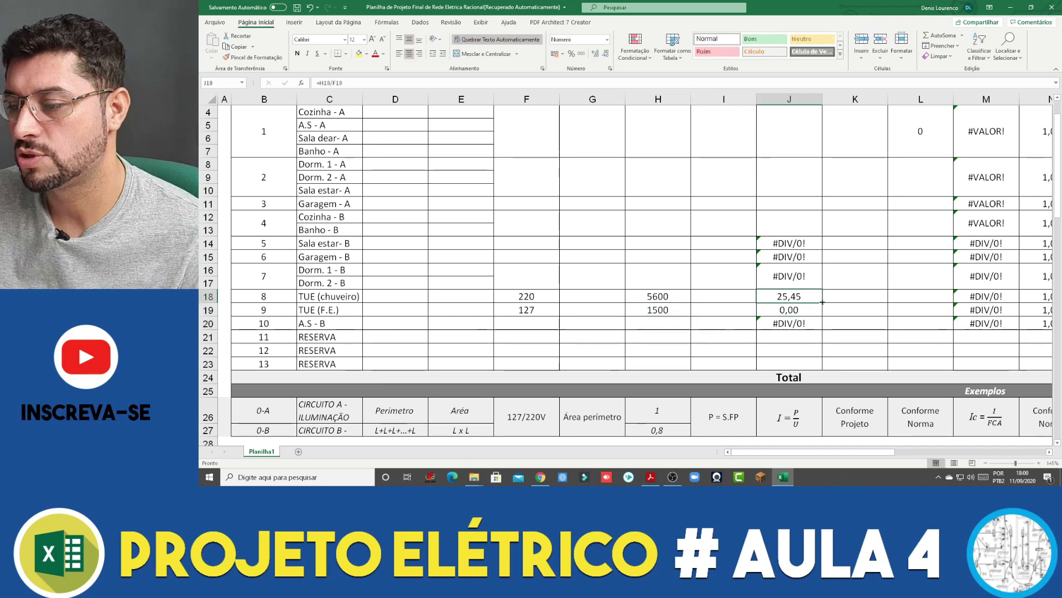
left_click_drag(823, 302, 792, 315)
left_click(752, 311)
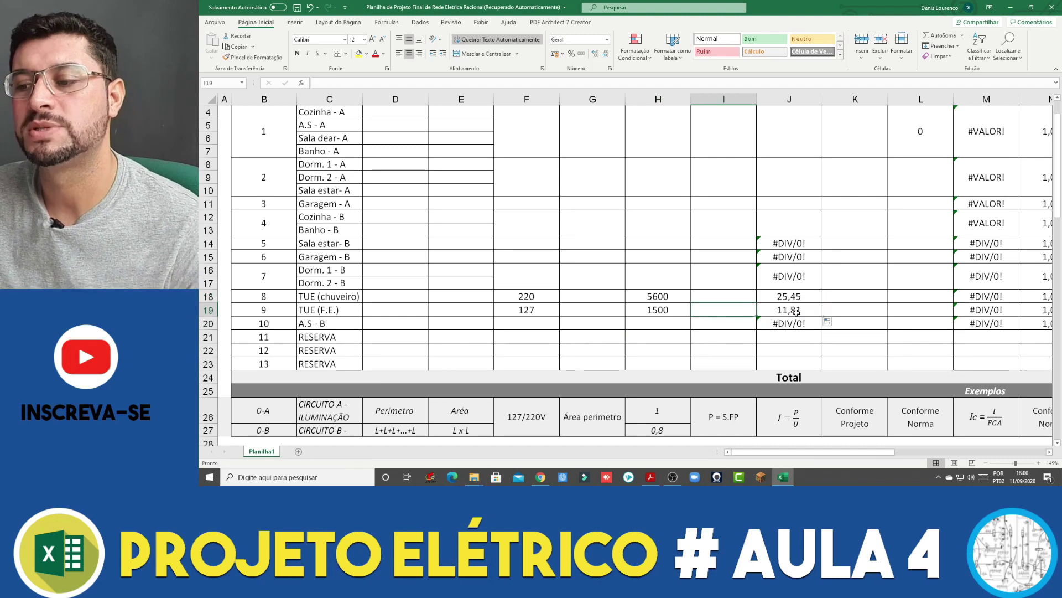